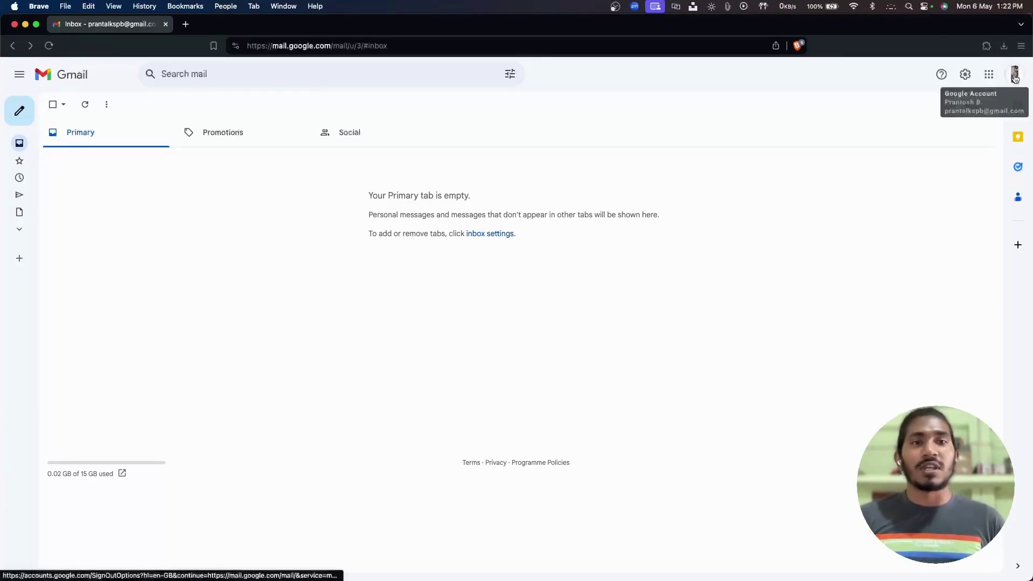
Go from Manage your Google Account to the account's Security page and review its 2-Step Verification status.
click(1014, 76)
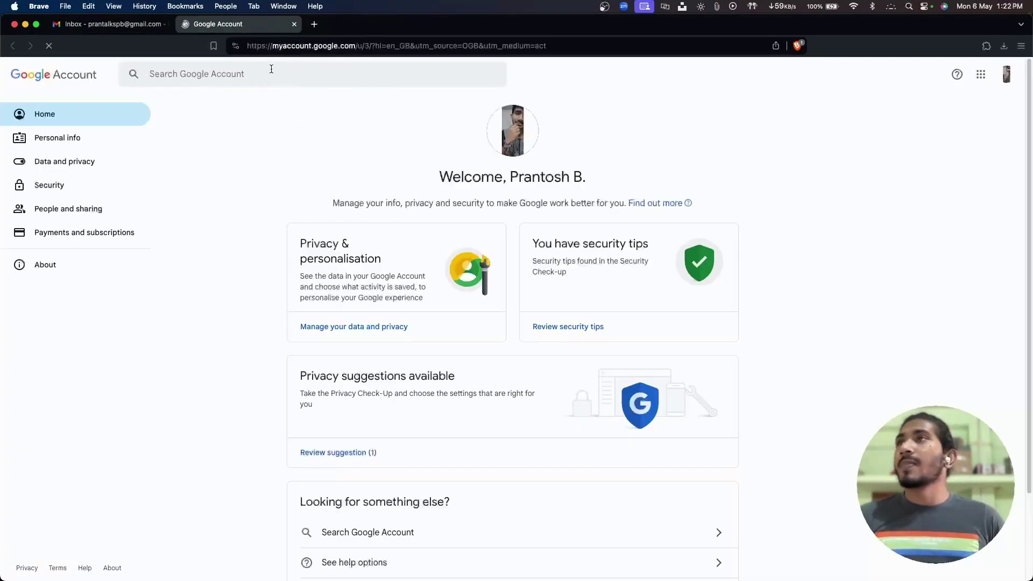
scroll(417, 325, down, 2)
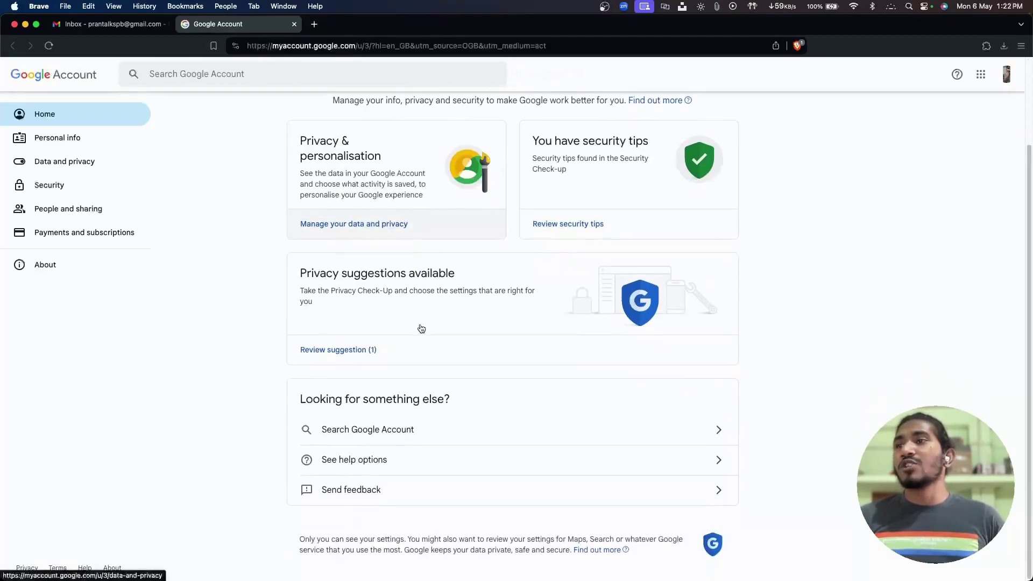
click(70, 184)
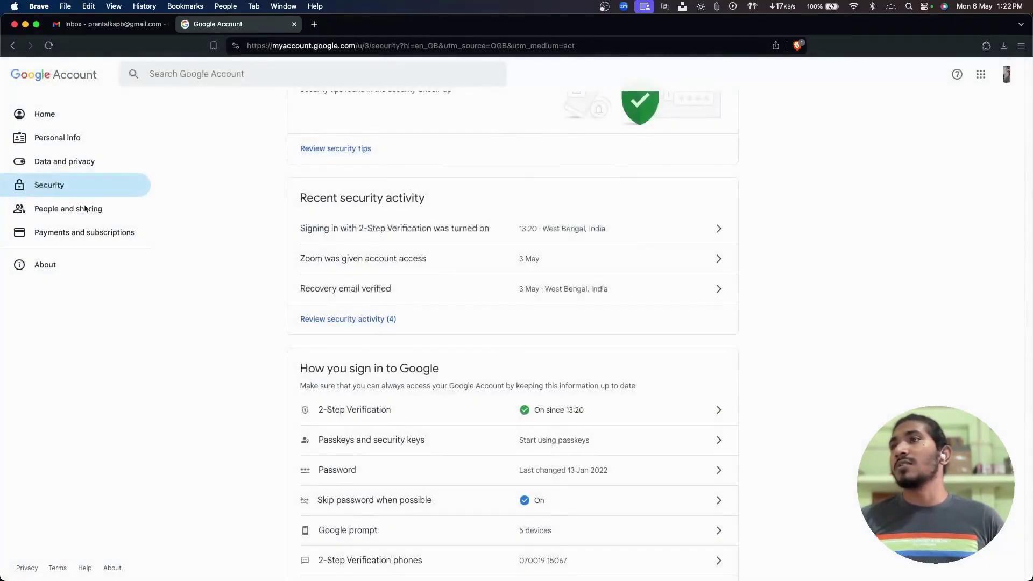
scroll(530, 369, down, 2)
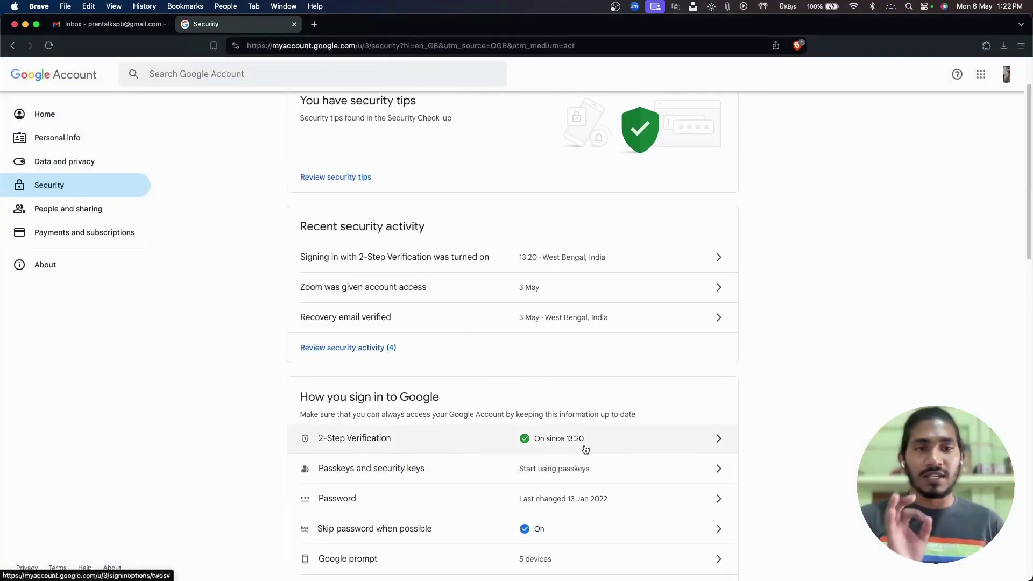
scroll(576, 433, up, 1)
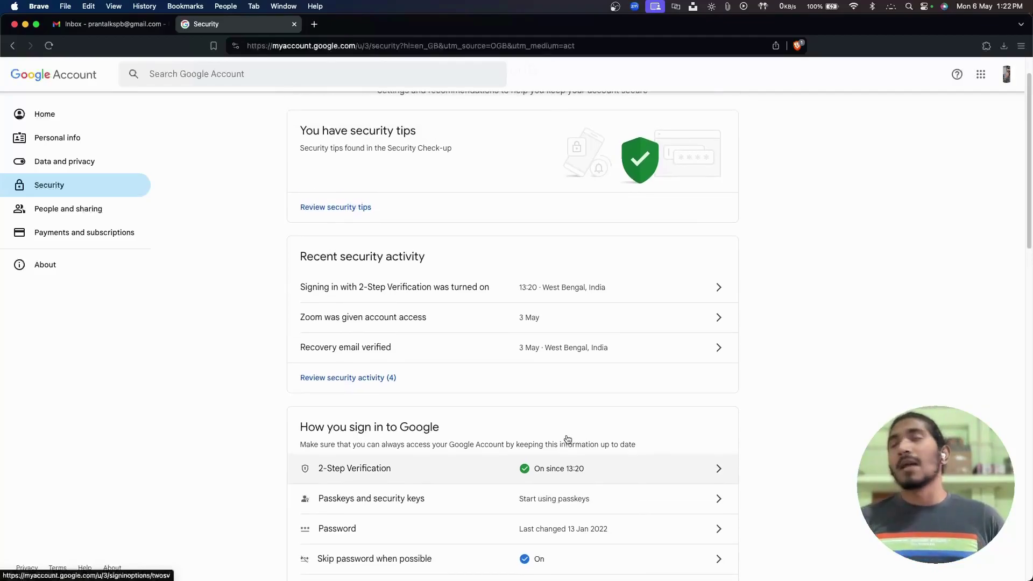
scroll(553, 468, up, 2)
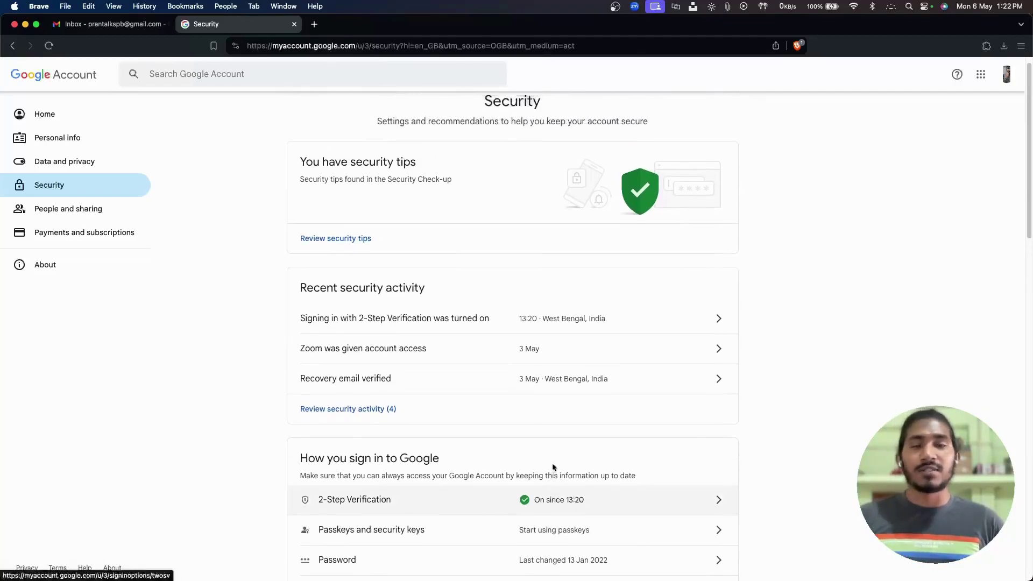
Search the account settings for 'app password' and open the App passwords page.
click(201, 76)
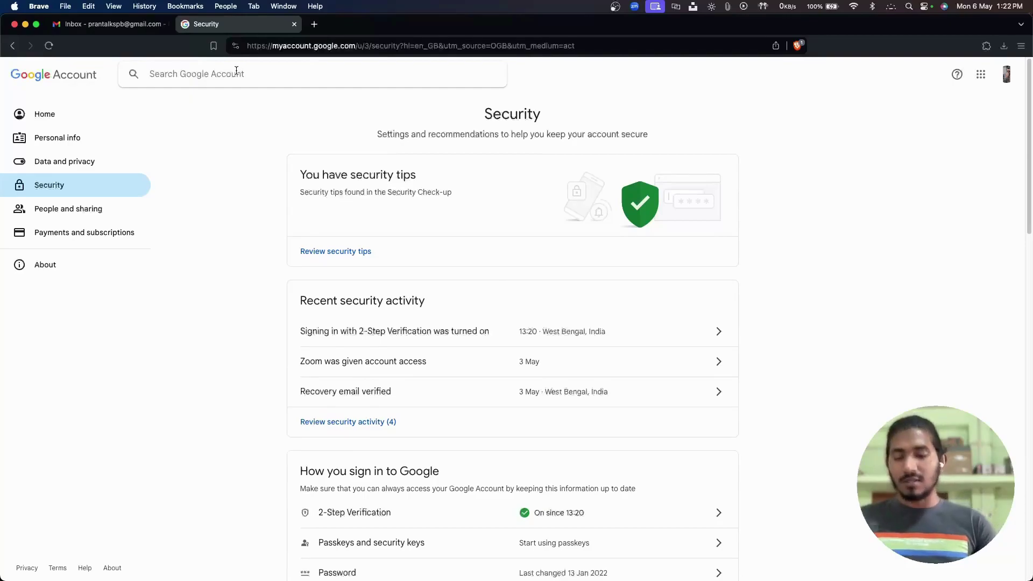
text(app passw)
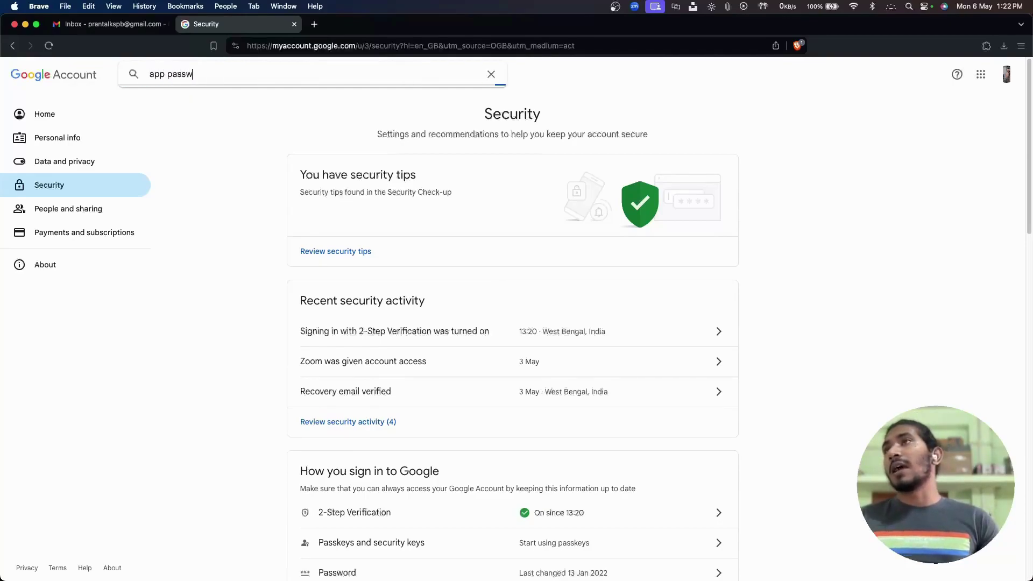
text(ord)
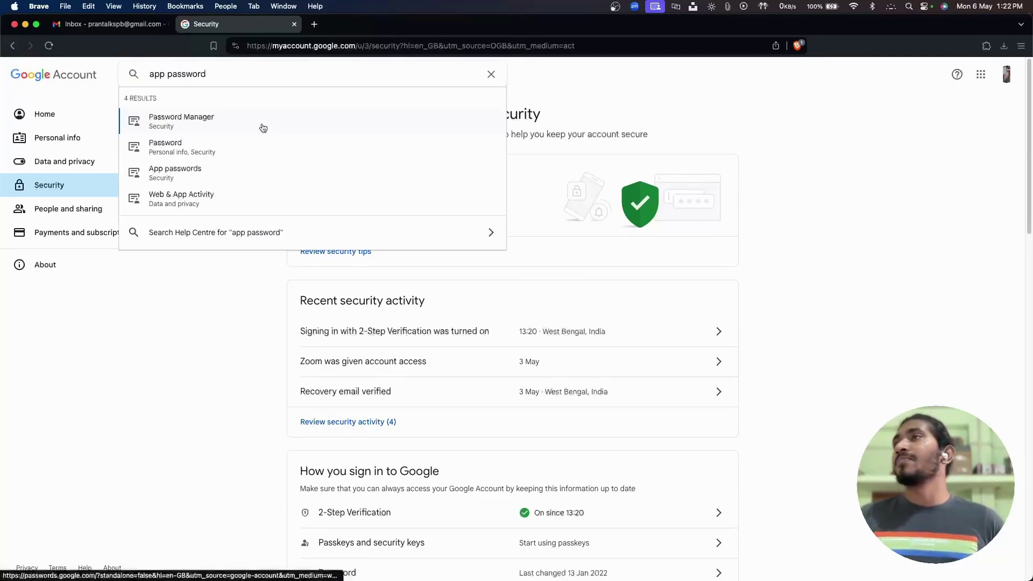
click(164, 179)
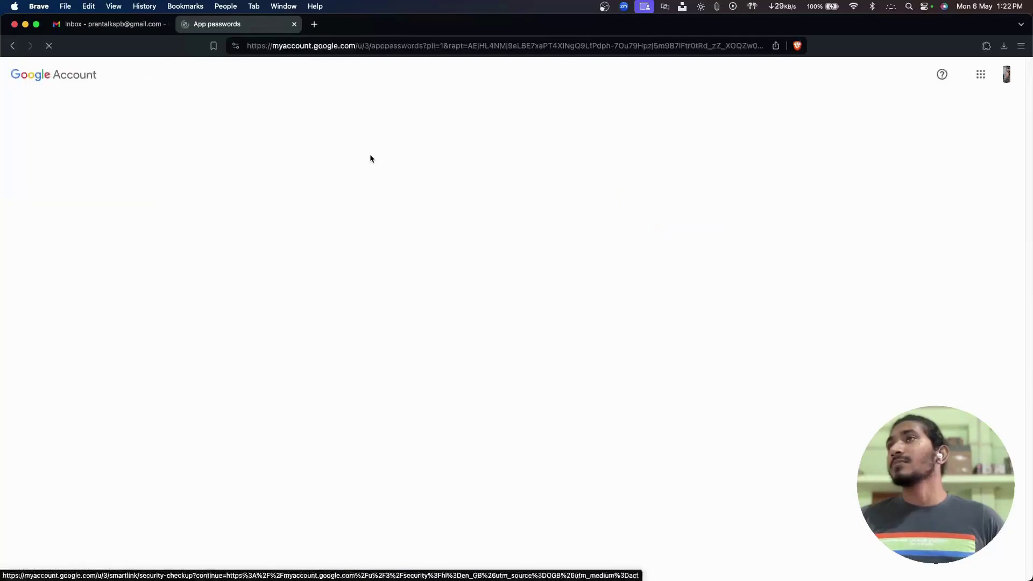
Create an app password named Cloudflare and copy the generated 16-character password.
click(393, 308)
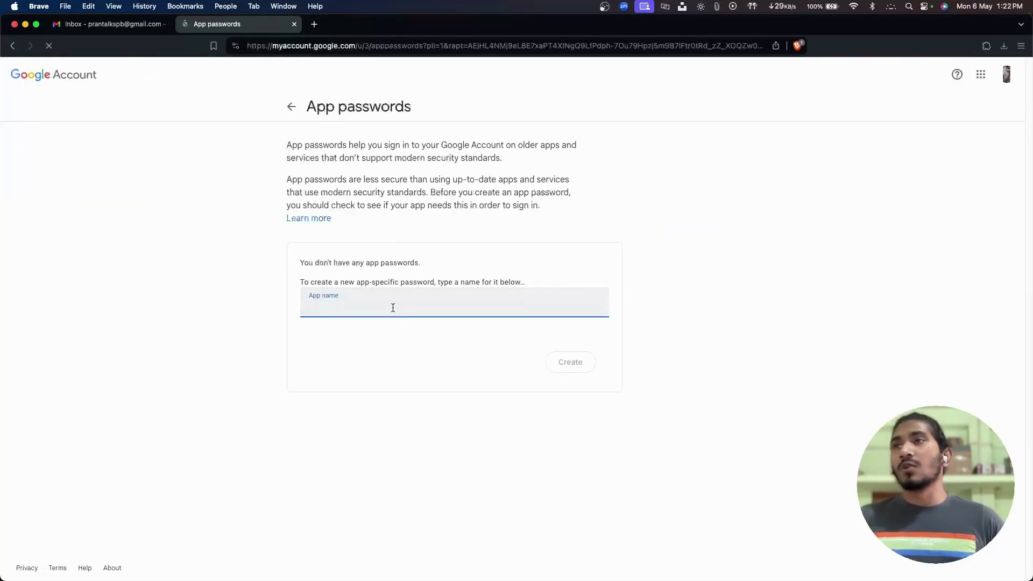
text(Cloudflare)
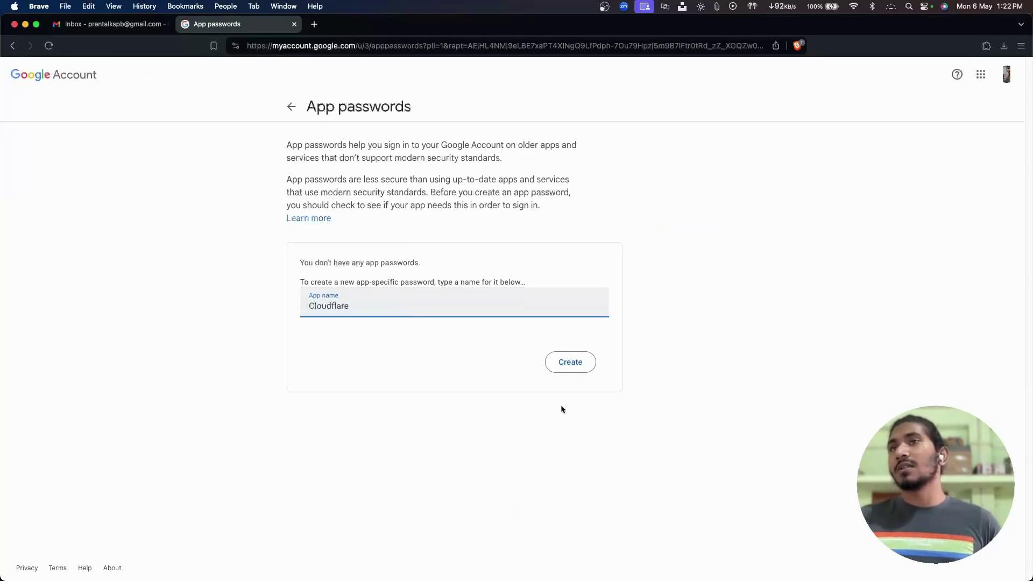
click(565, 369)
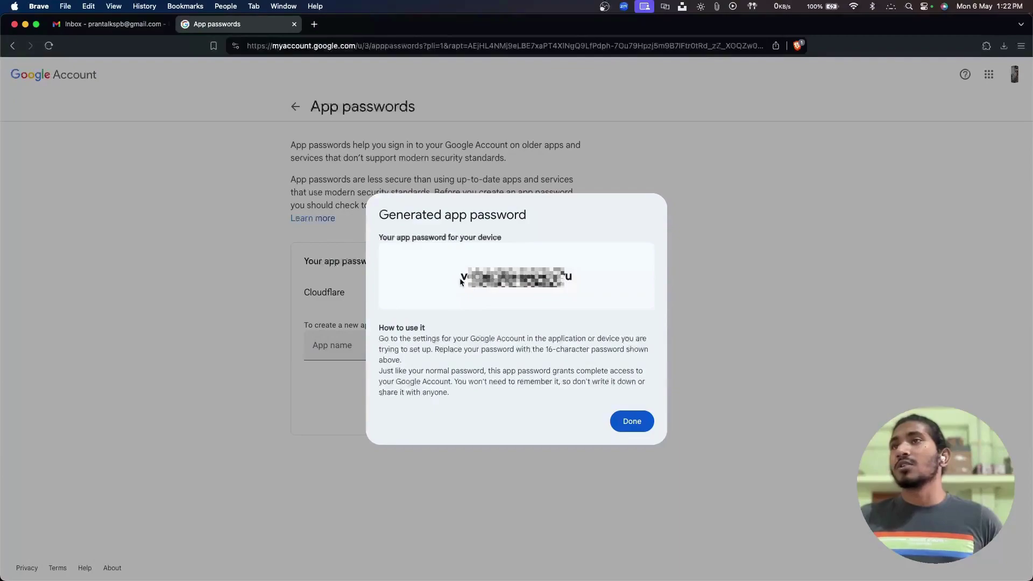
drag(460, 282, 574, 282)
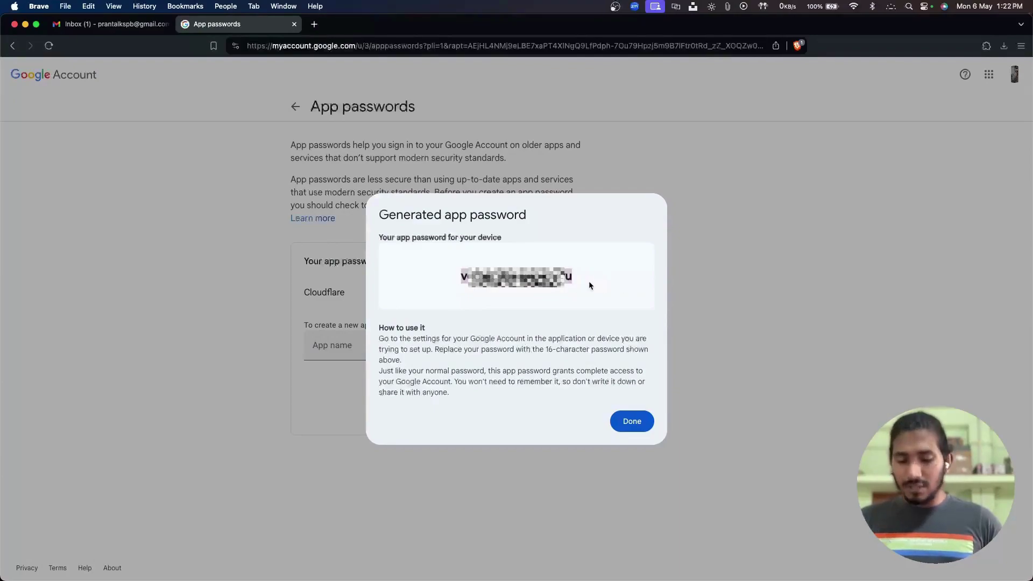
key(super+c)
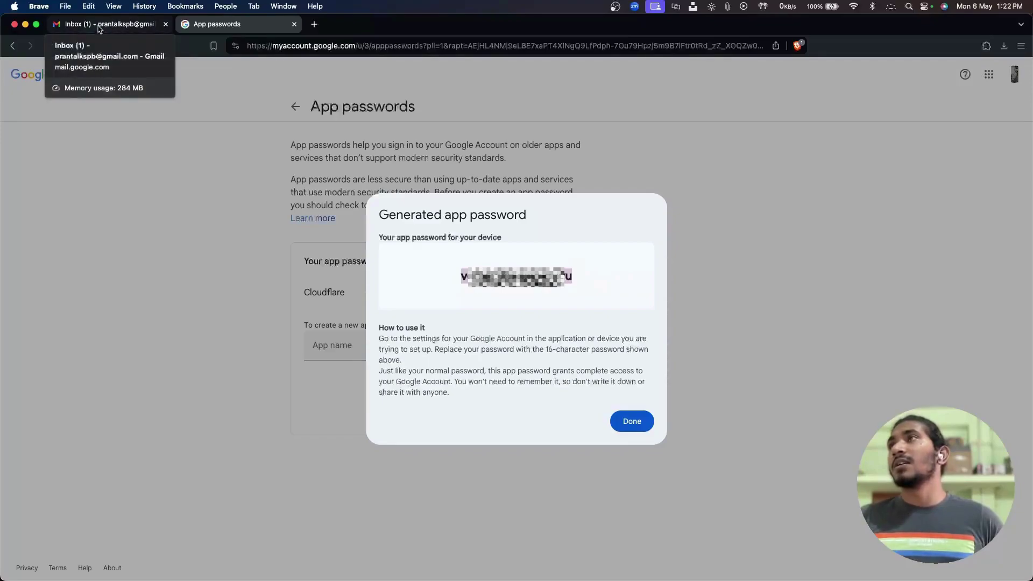
Back in Gmail, open See all settings and go to the Accounts and Import tab.
click(99, 29)
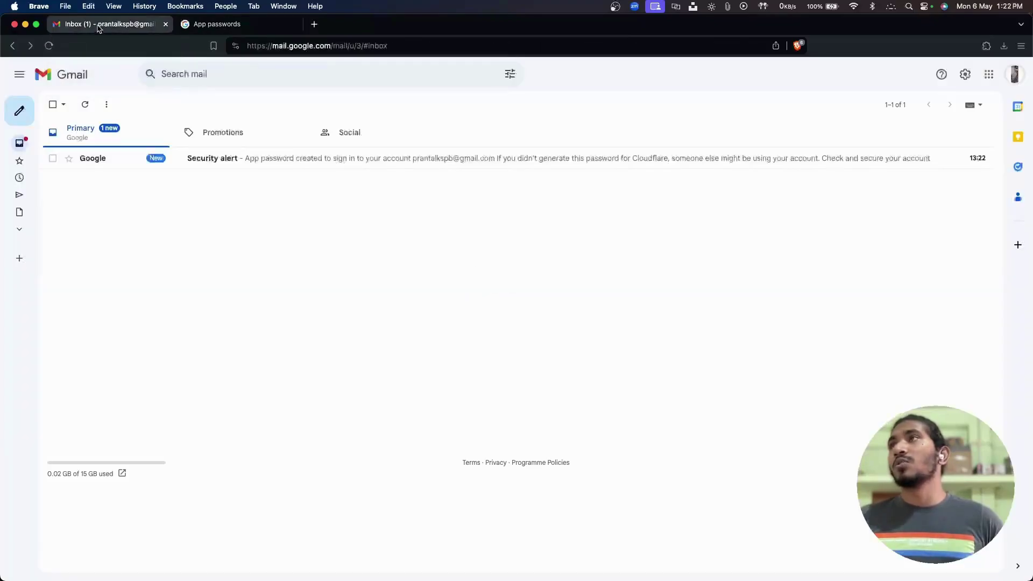
click(964, 76)
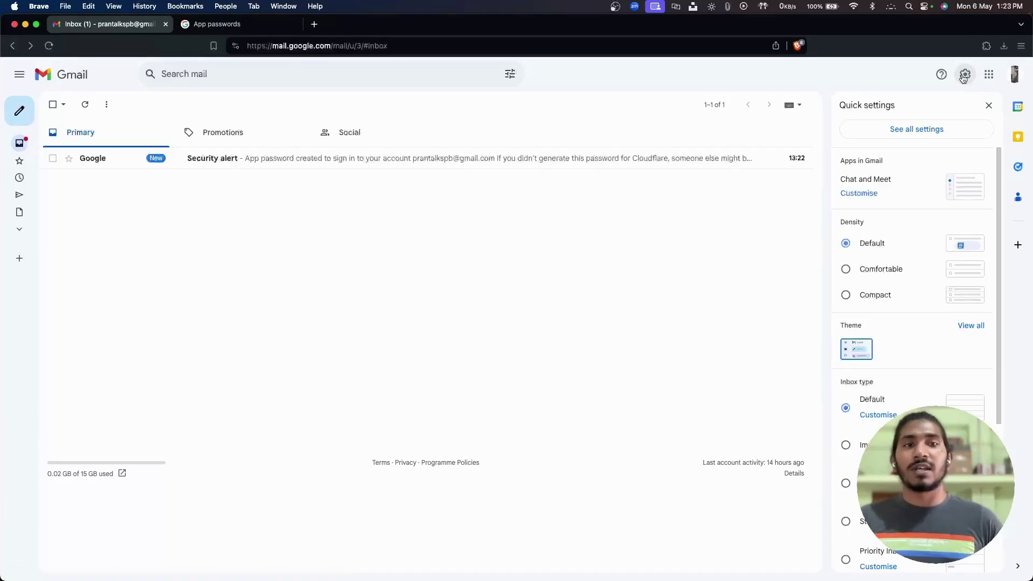
click(912, 131)
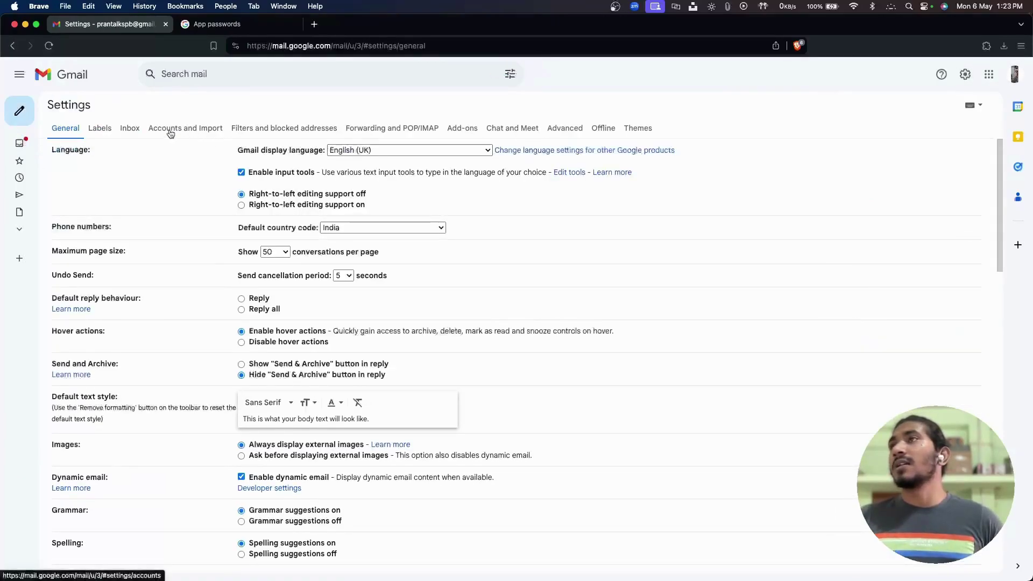
click(194, 132)
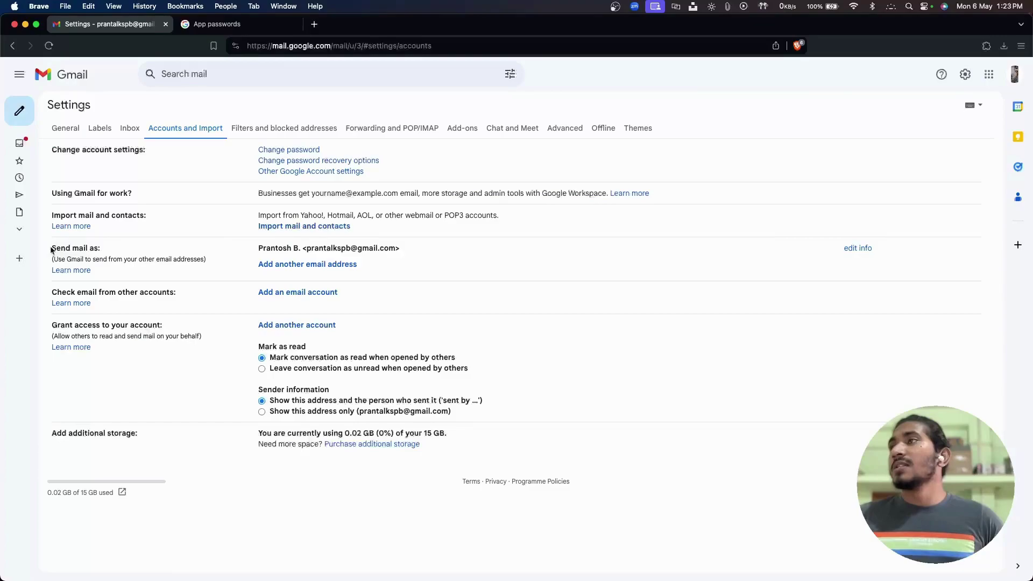
drag(54, 248, 81, 248)
click(127, 256)
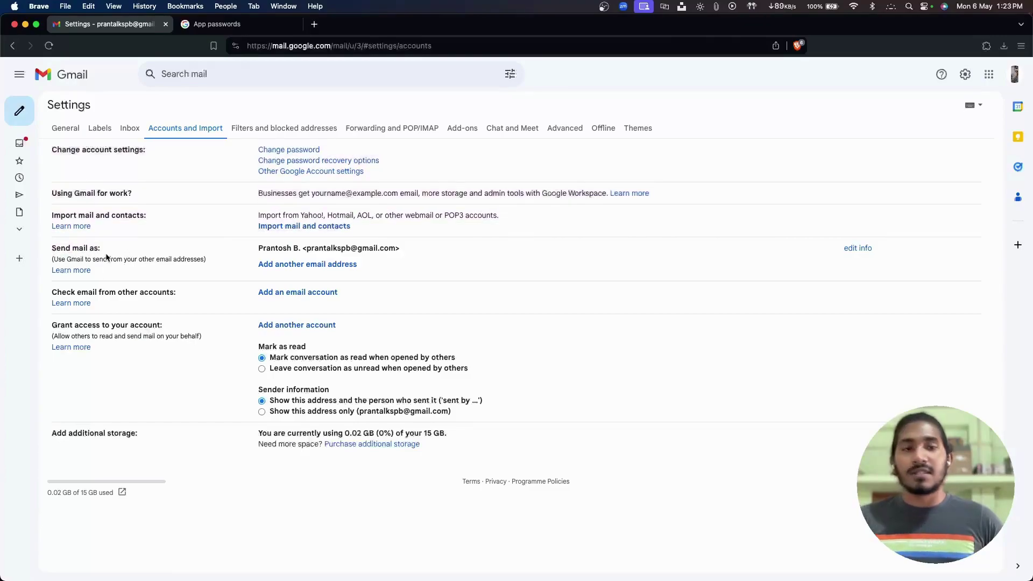
Begin adding another email address, checking the sender name and entering the business email address.
click(318, 264)
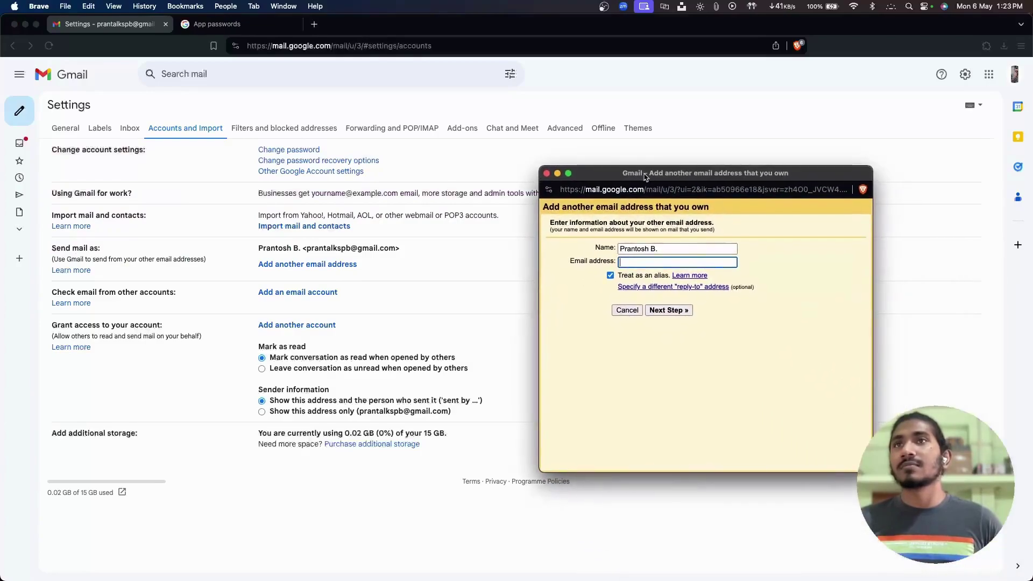
click(664, 248)
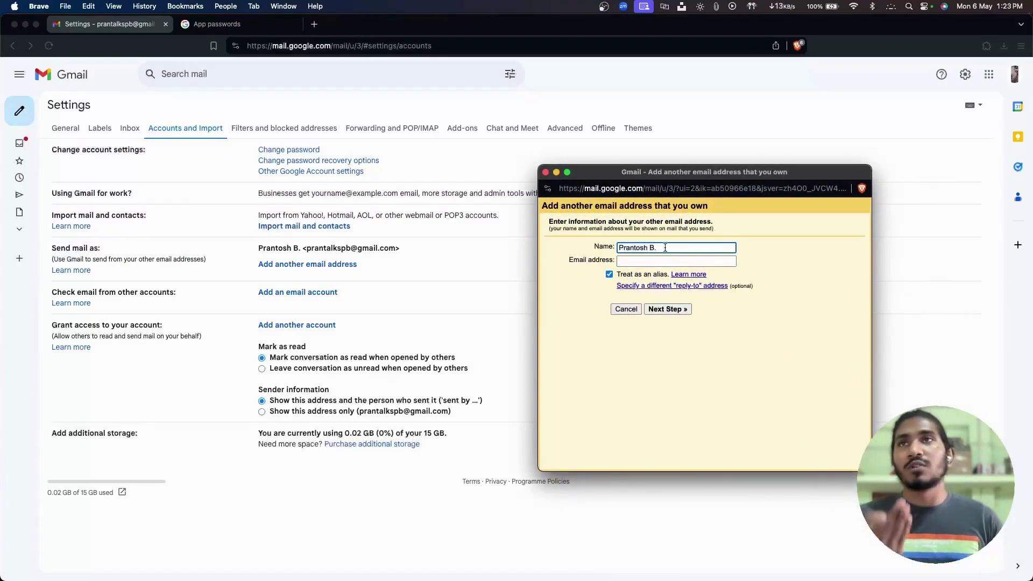
click(620, 261)
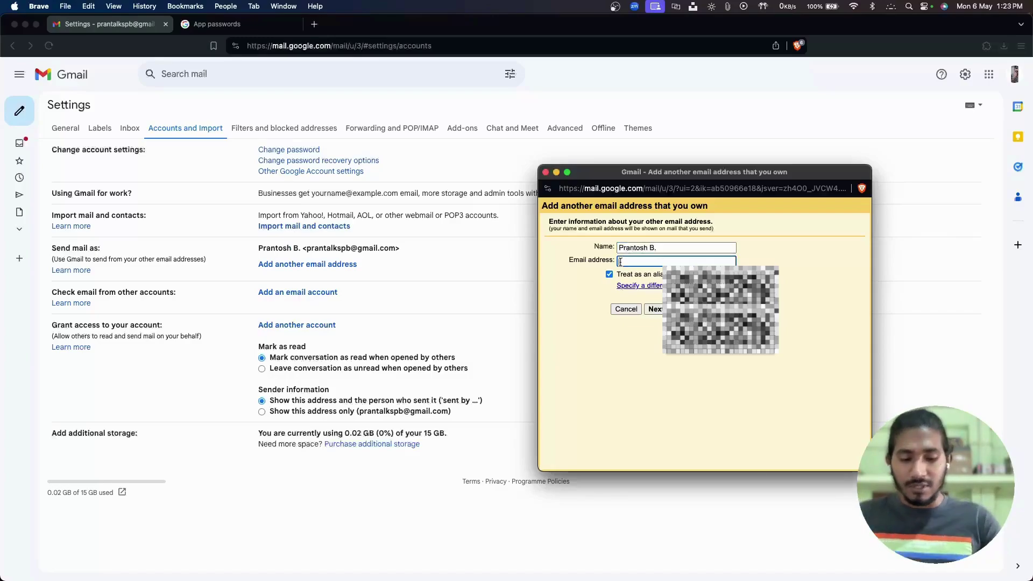
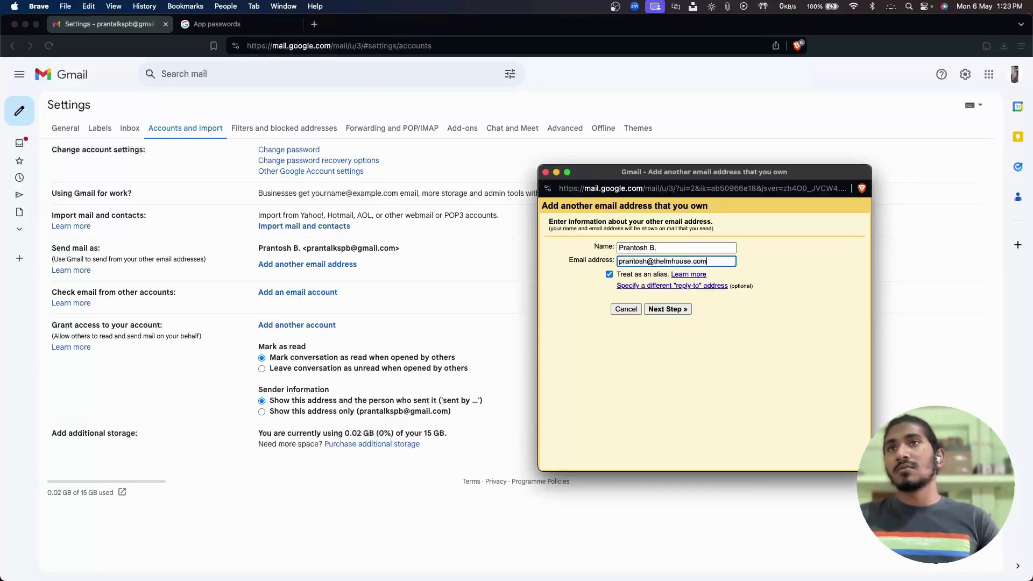
On the SMTP step, paste the app password and replace the username with the Gmail username.
click(681, 309)
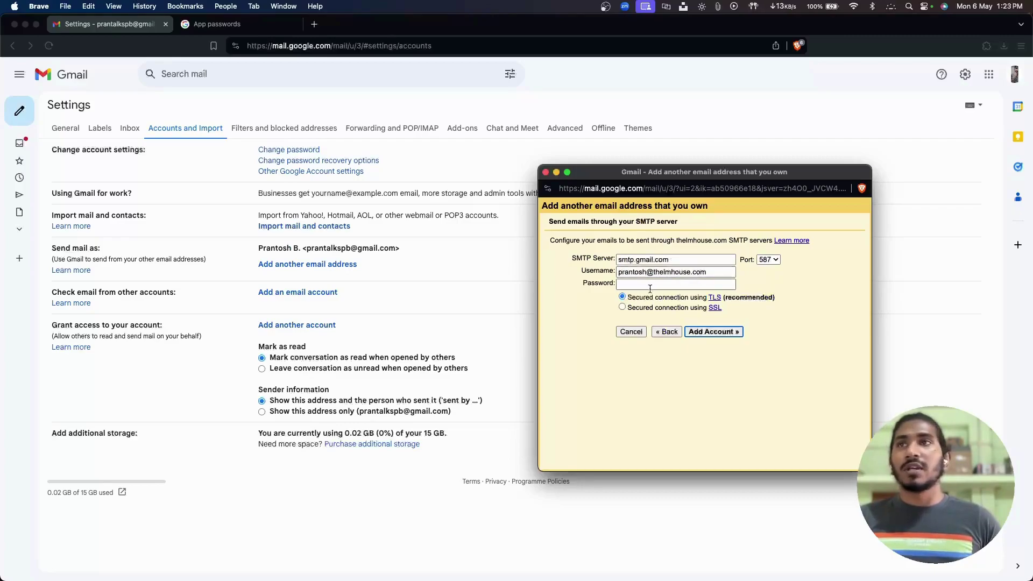
click(647, 285)
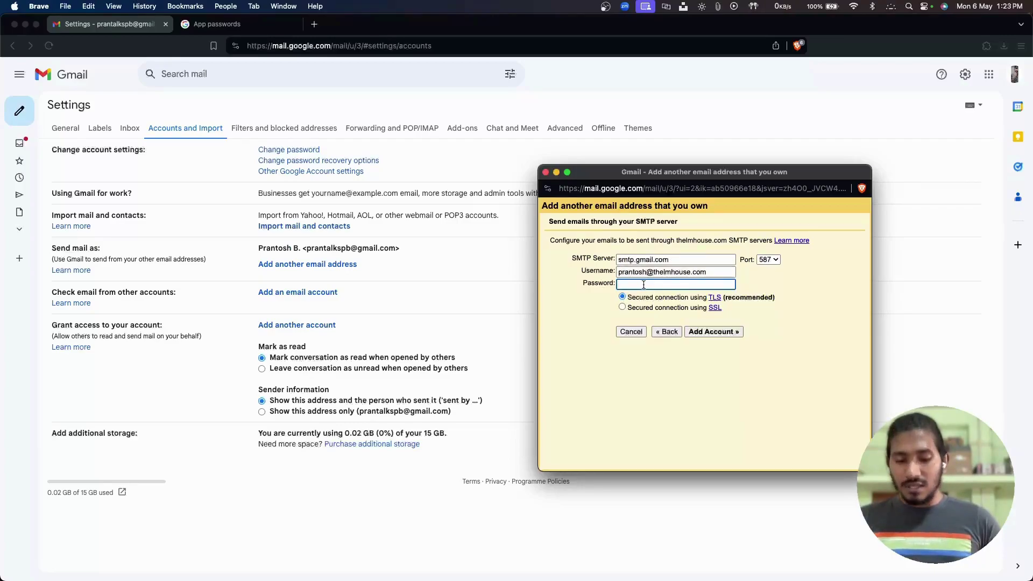
key(super+v)
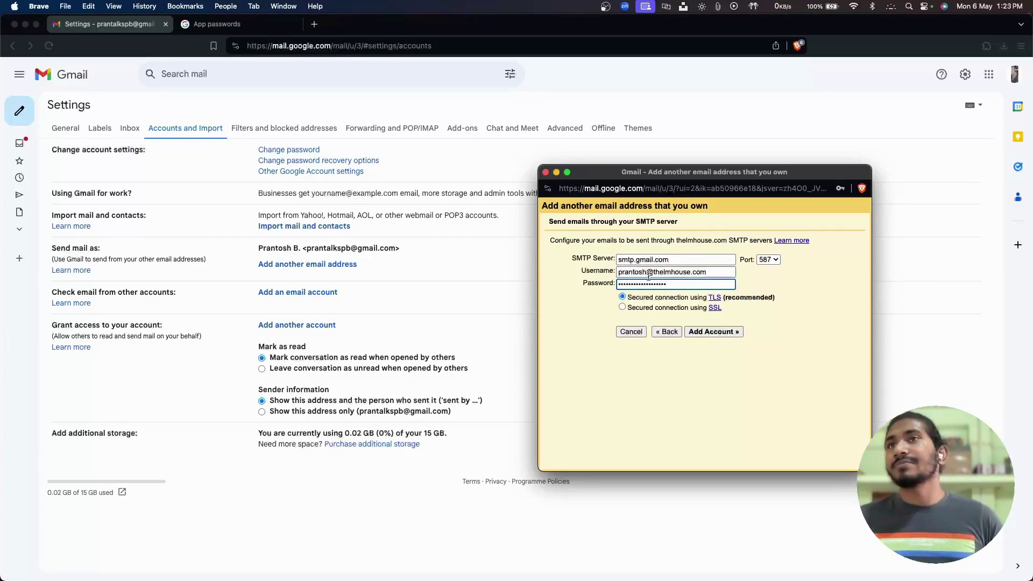
drag(718, 273, 617, 272)
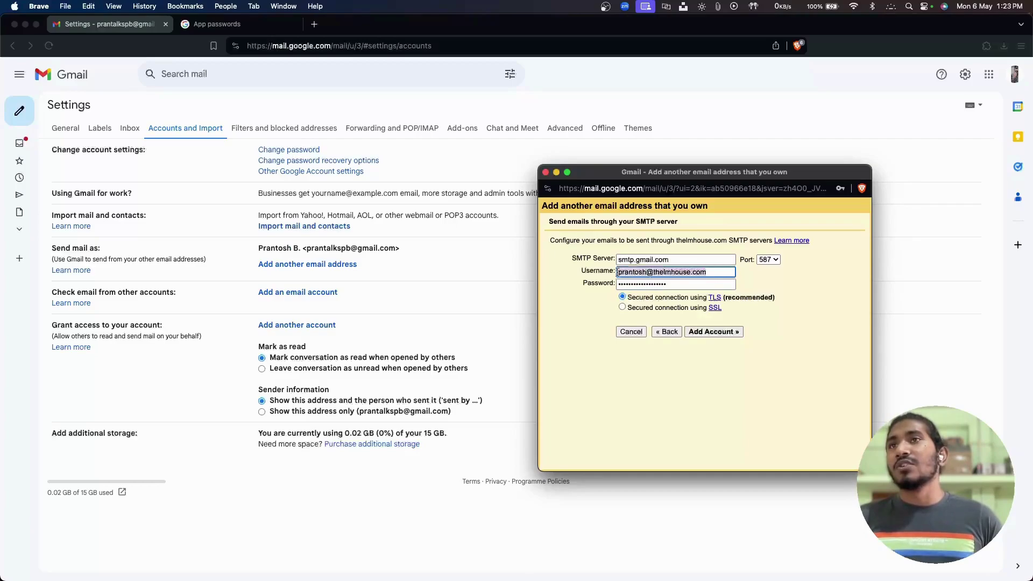
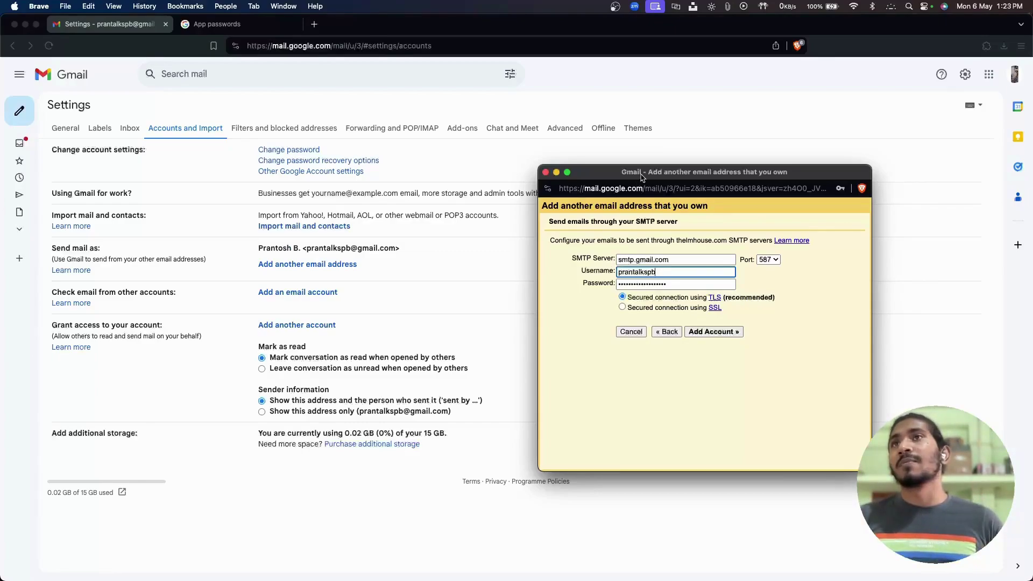
Change the SMTP port to 465 with a secured SSL connection.
drag(642, 174, 633, 180)
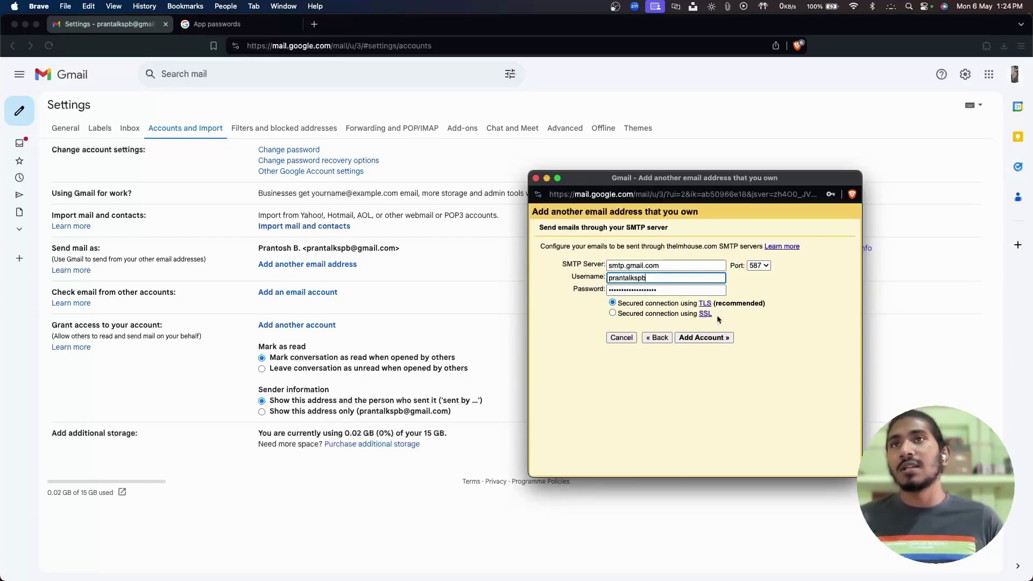
click(759, 266)
click(760, 254)
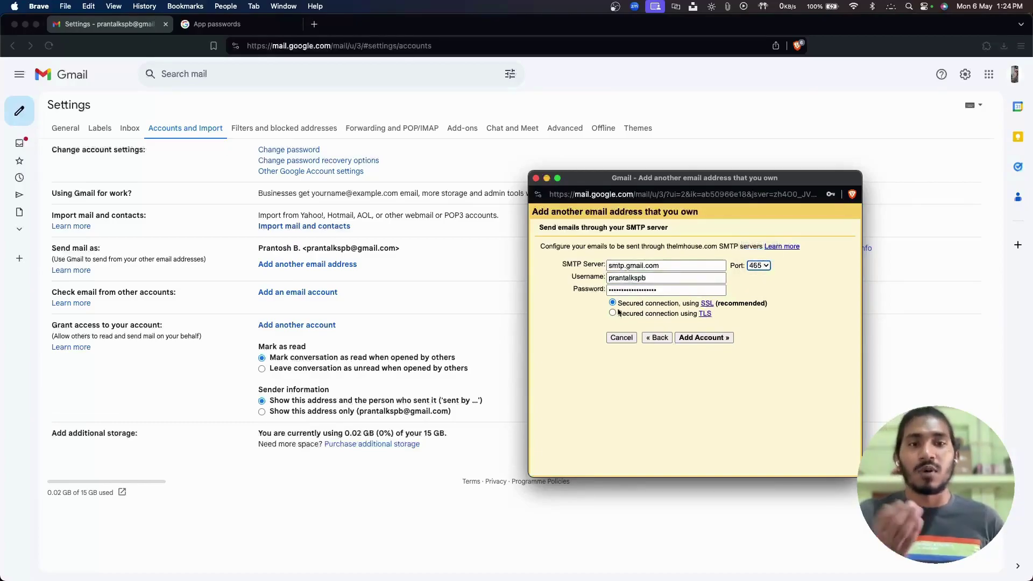
Submit the SMTP settings with Add Account so Gmail checks the credentials.
click(698, 338)
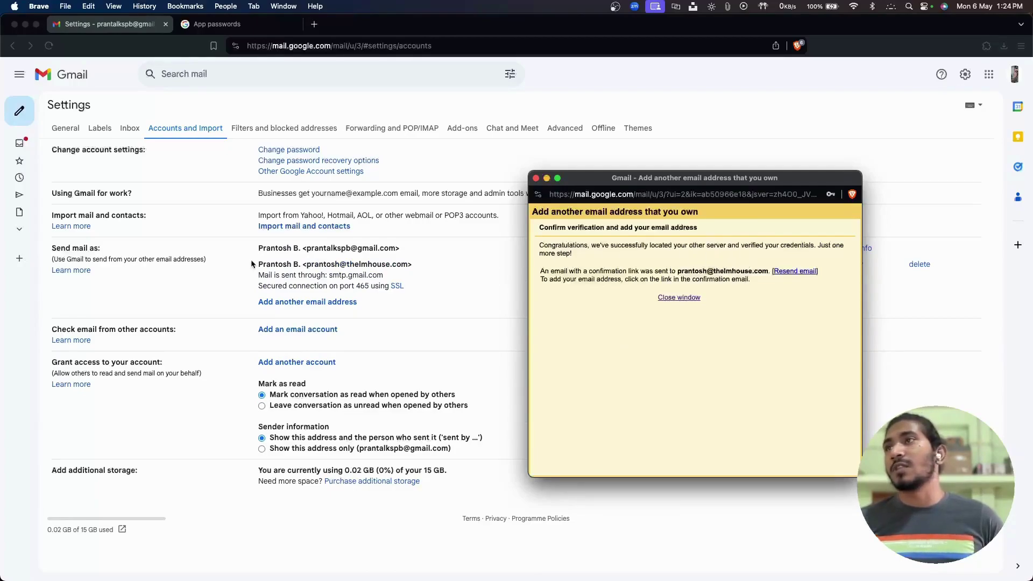
click(285, 271)
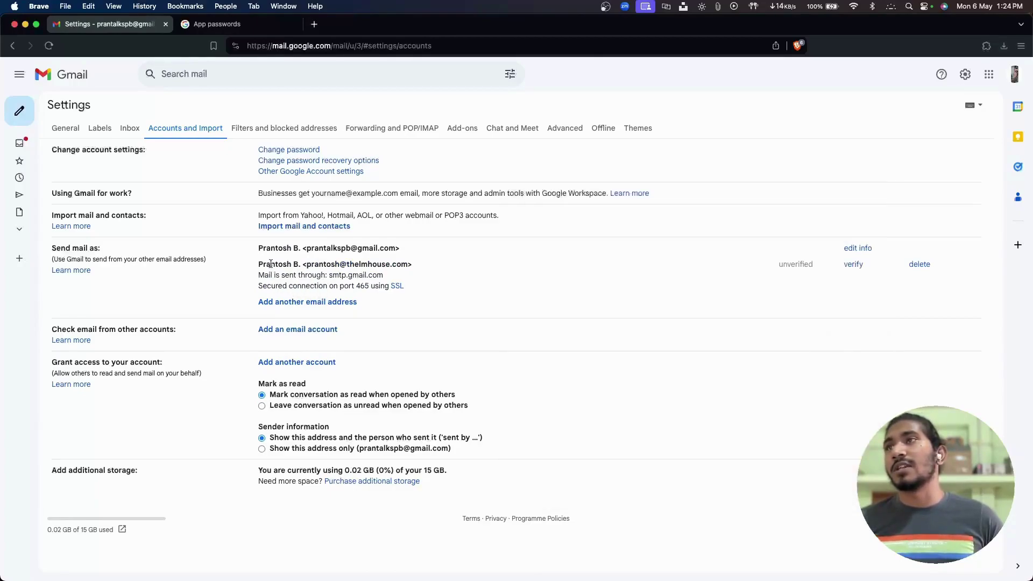
drag(257, 263, 409, 267)
click(388, 270)
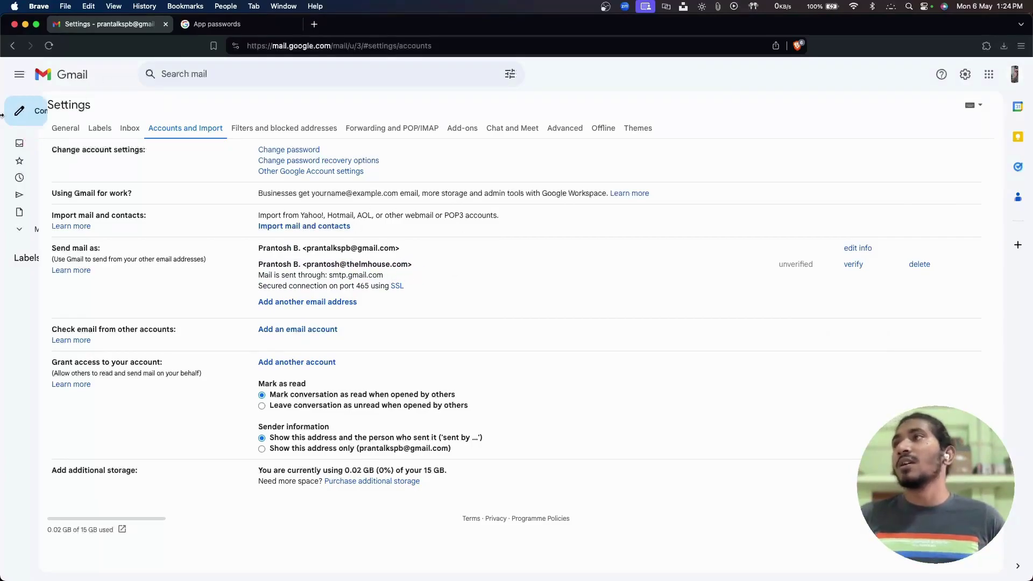
Open the Gmail Confirmation email in the inbox and follow its verification link.
click(59, 144)
click(320, 161)
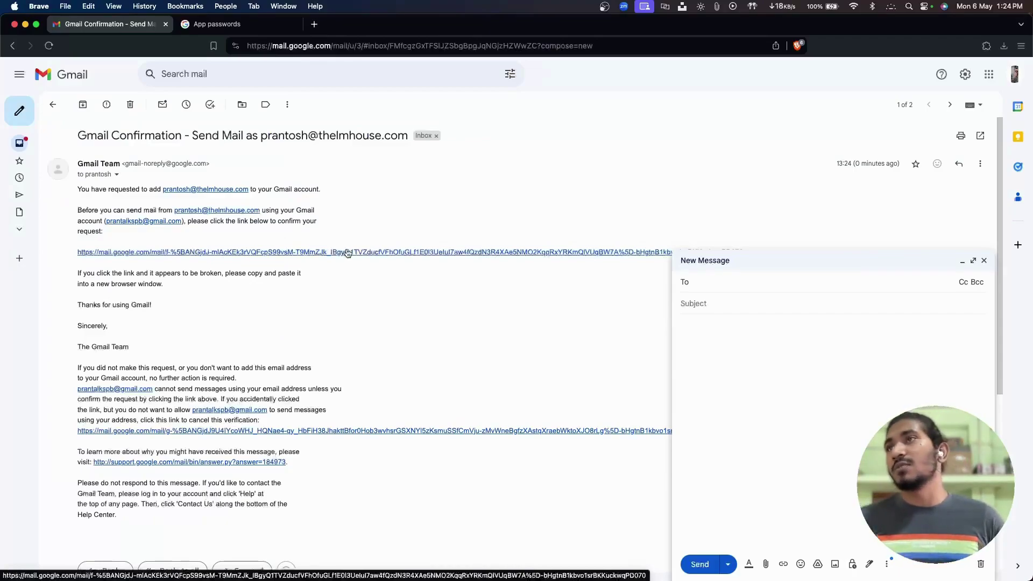
click(346, 252)
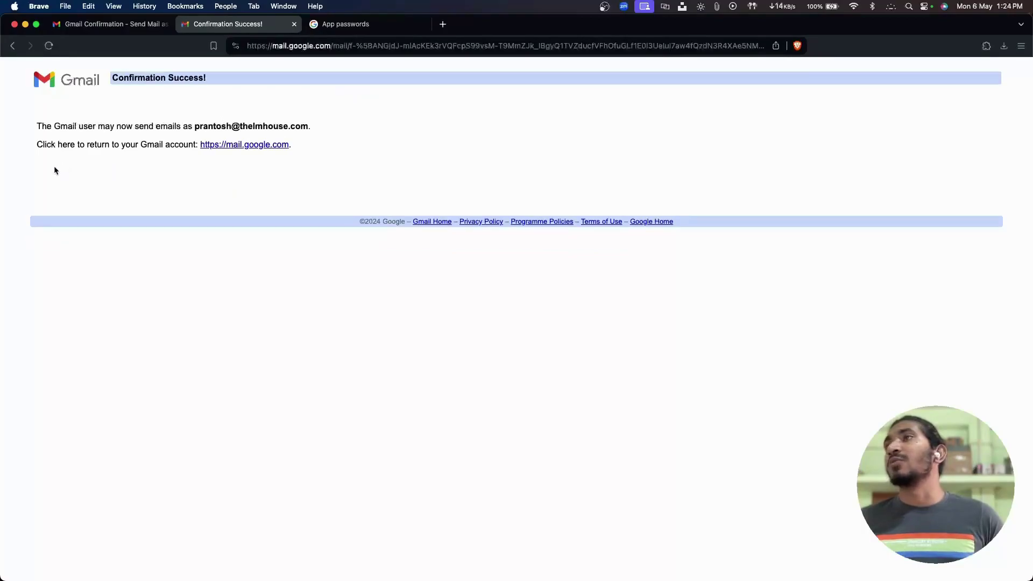
Start a new message and choose the business address as the From sender.
key(ctrl+shift+Tab)
click(25, 142)
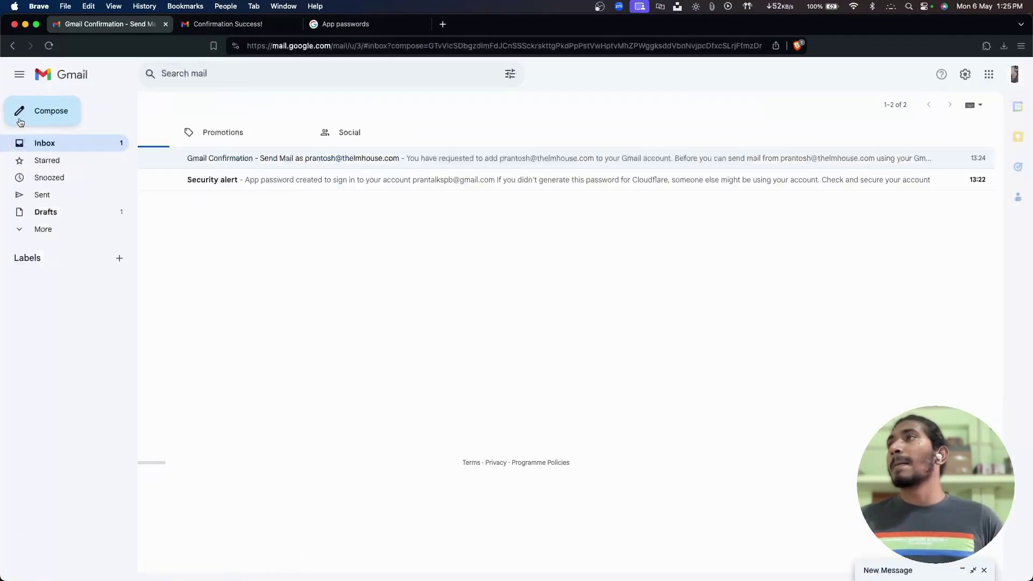
click(25, 112)
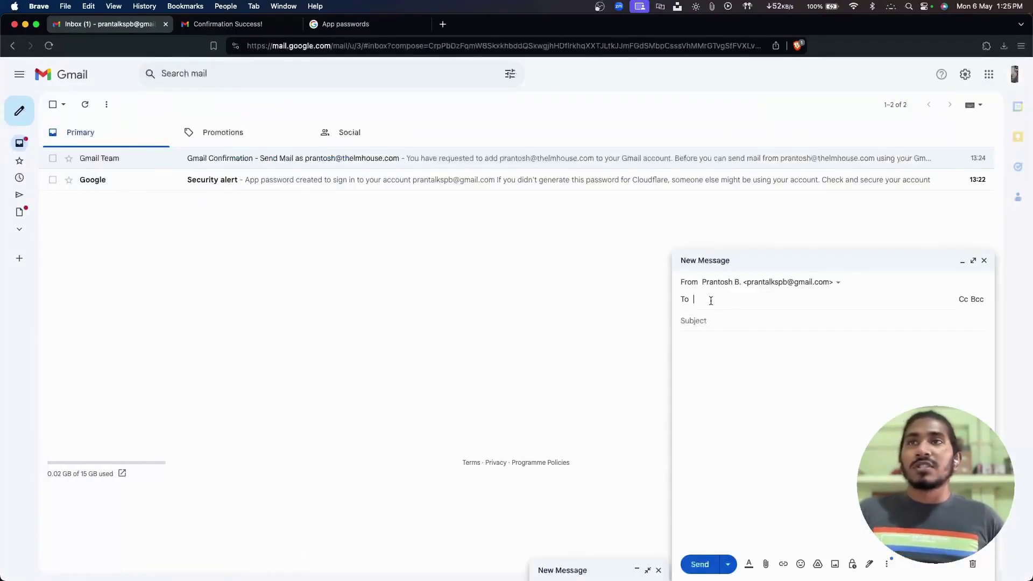
mouse_move(23, 113)
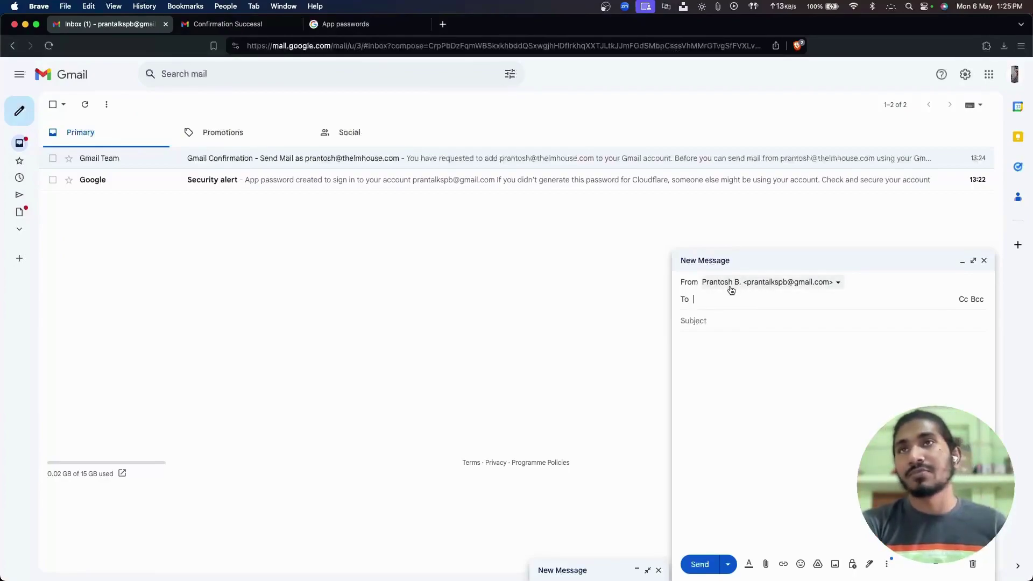
click(783, 284)
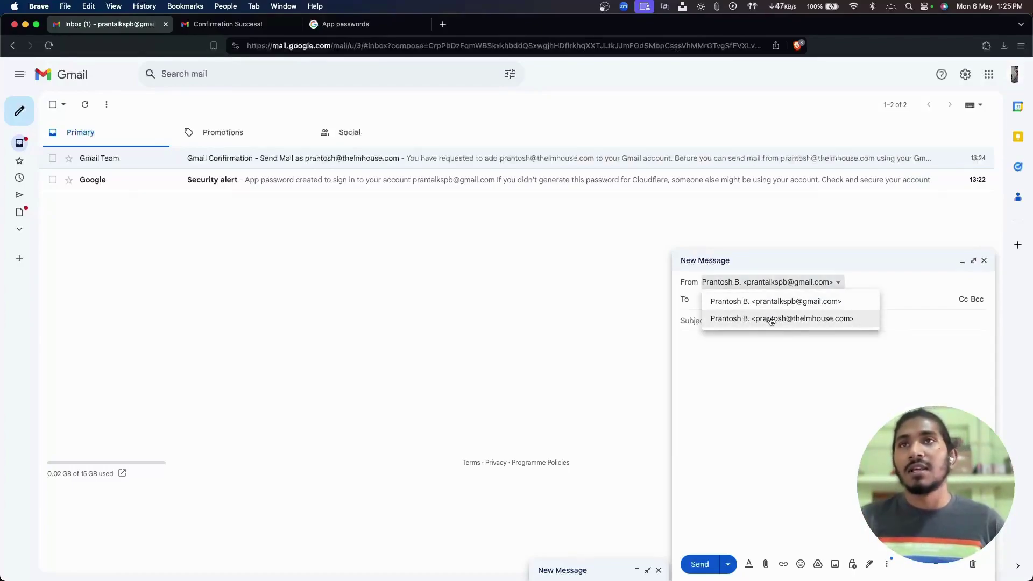
click(793, 318)
Enter subject 'Testing business email' and body 'Consider Subscribing!'.
key(Tab)
text(Tse)
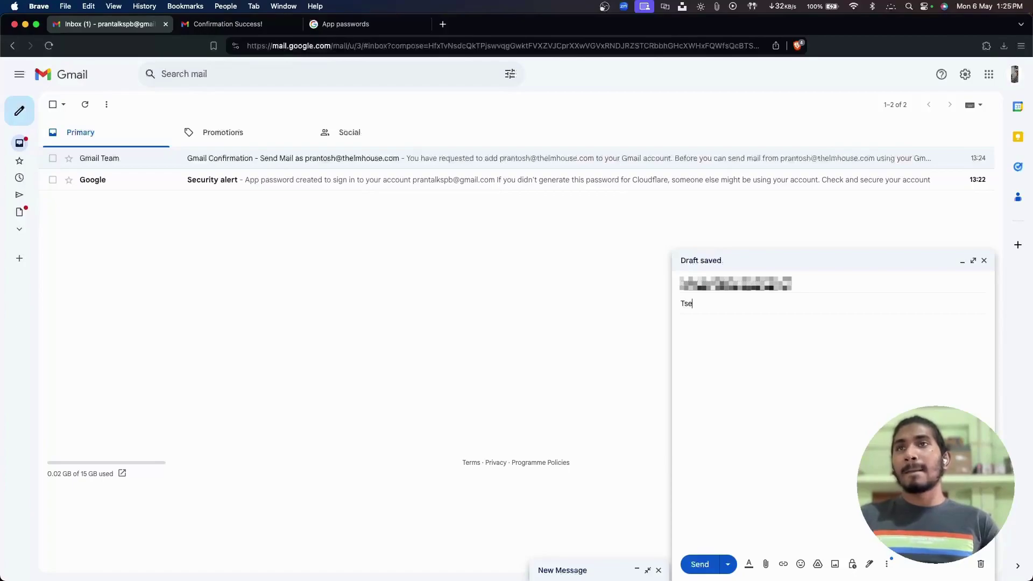
text(ting )
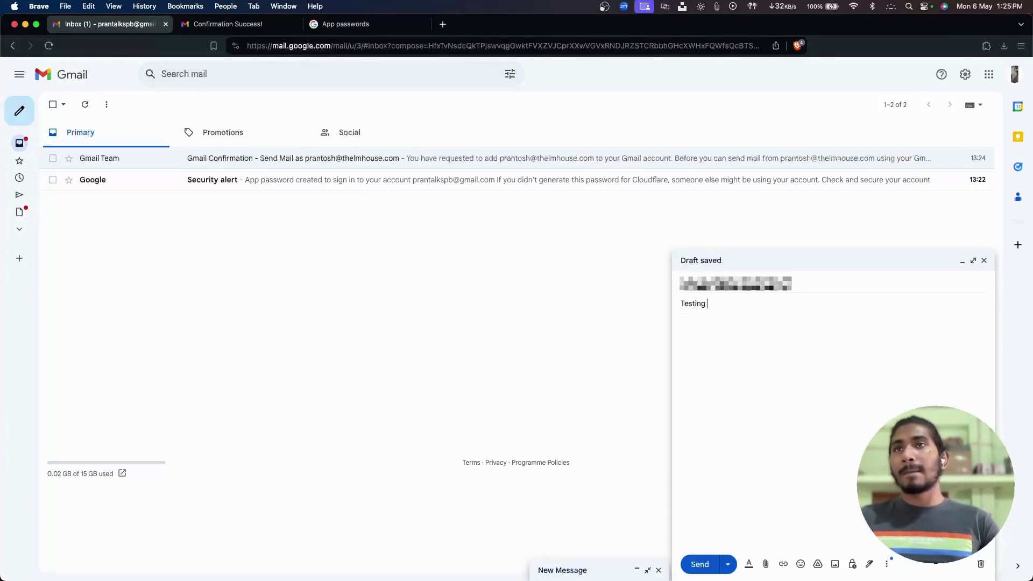
text(business email)
key(Tab)
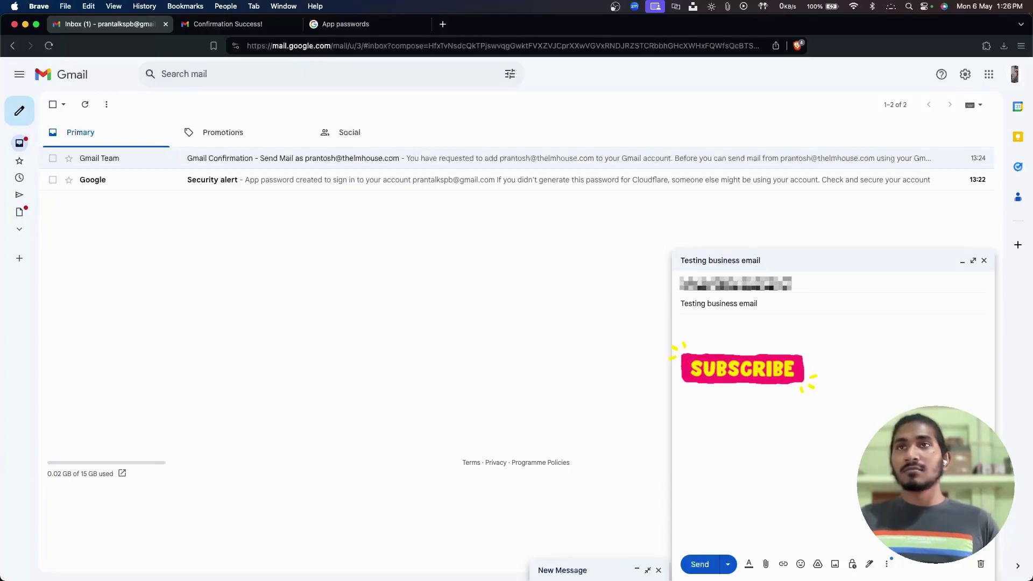
text(Con)
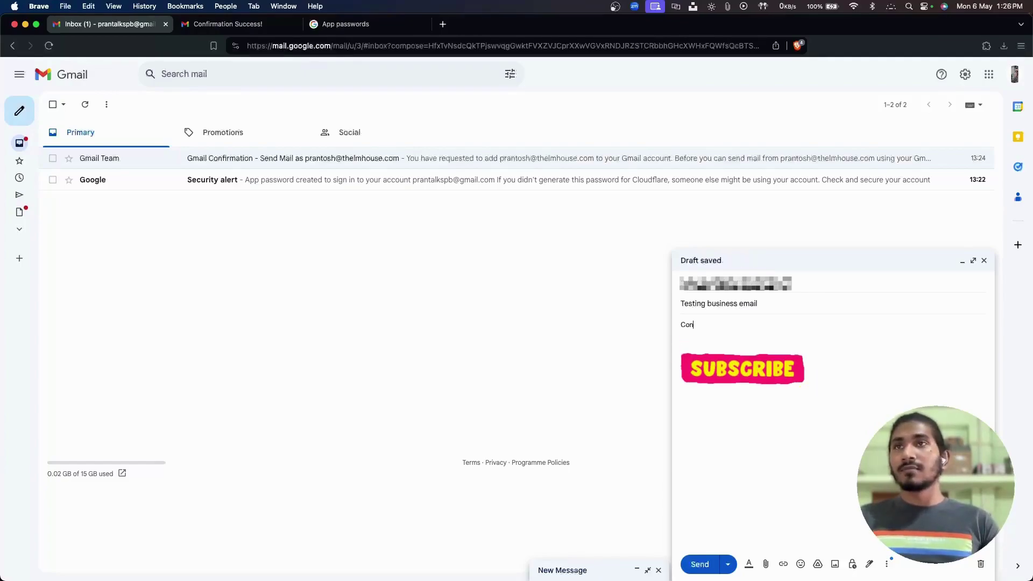
text(sider Subscr)
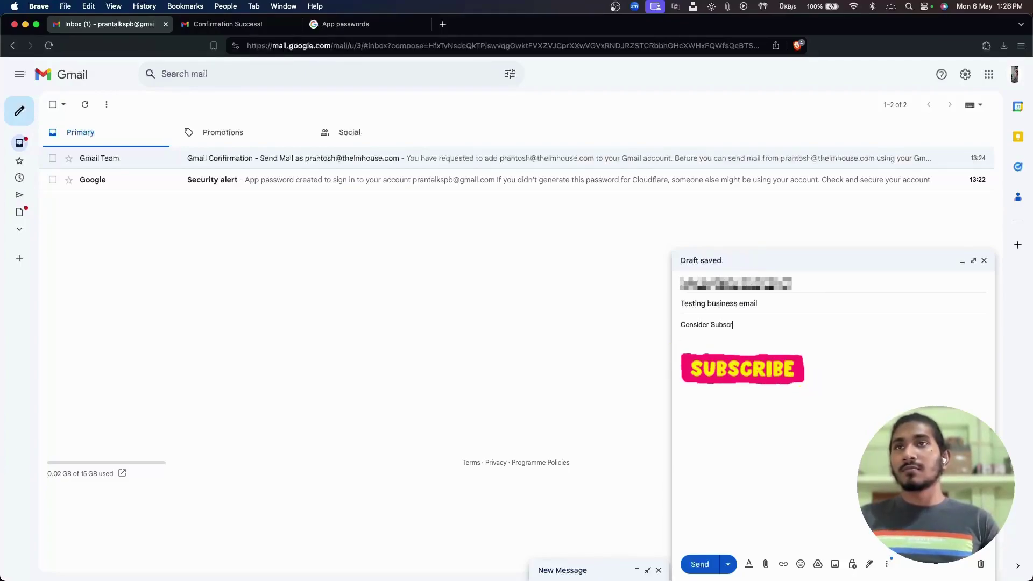
text(ibing!)
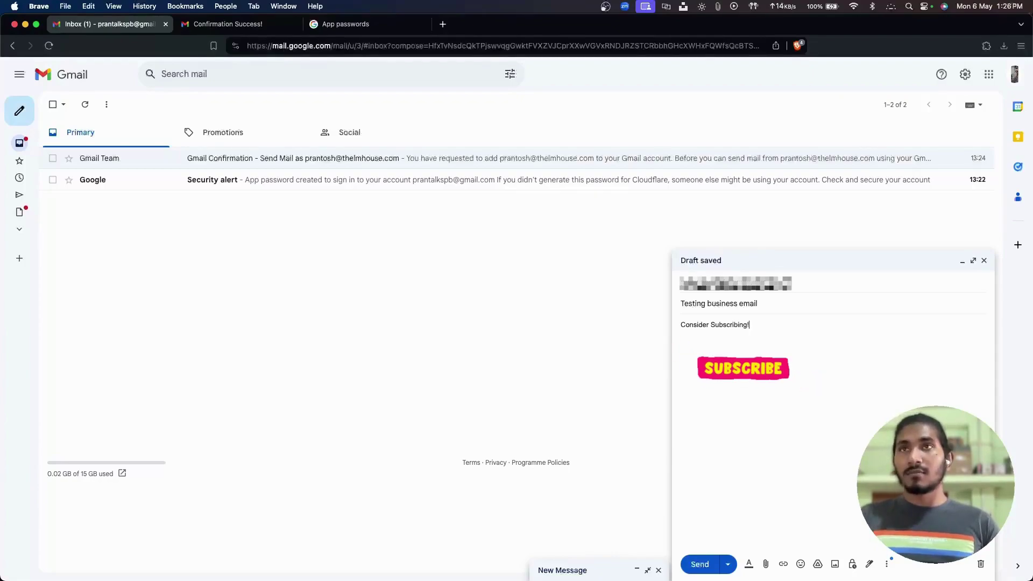
Send the test, open it in the receiving inbox, and reveal the business sender via gmail.com.
click(699, 563)
click(307, 175)
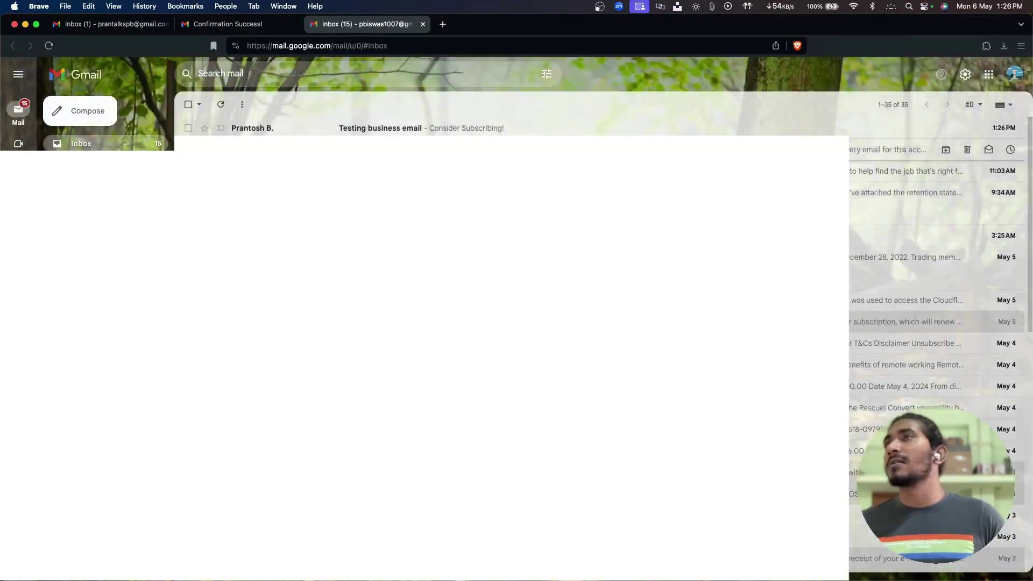
click(349, 129)
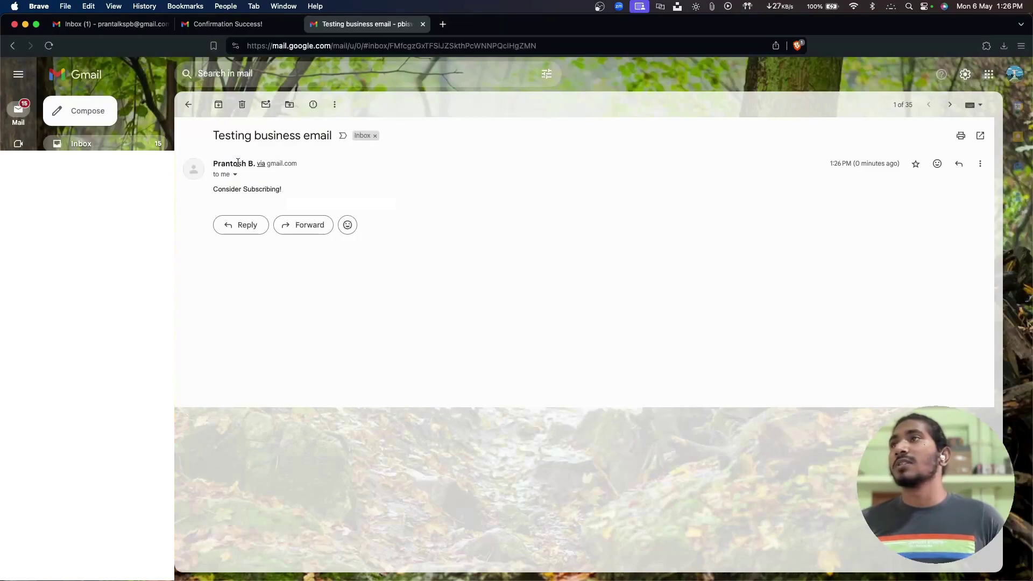
click(235, 176)
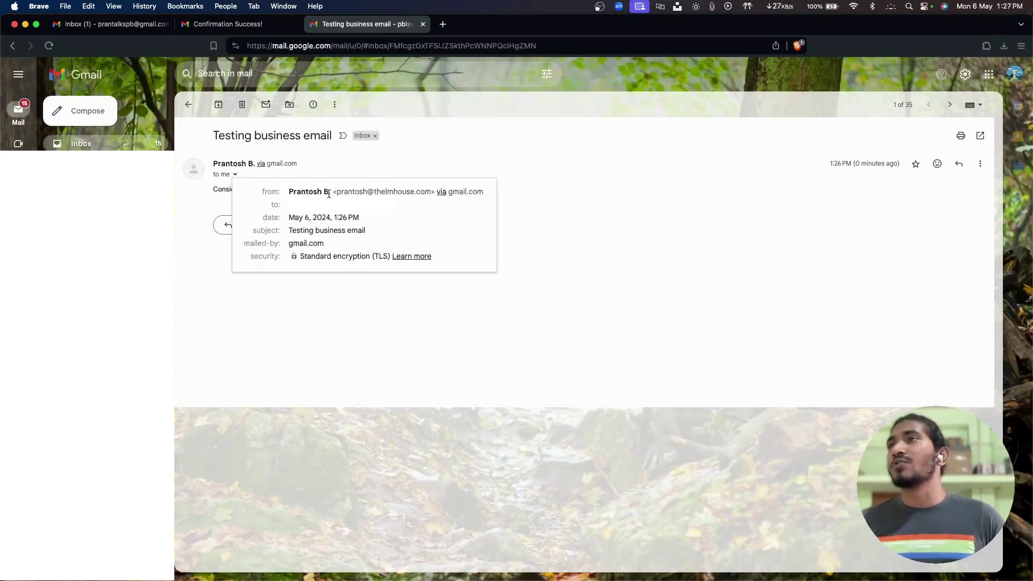
drag(335, 192, 425, 196)
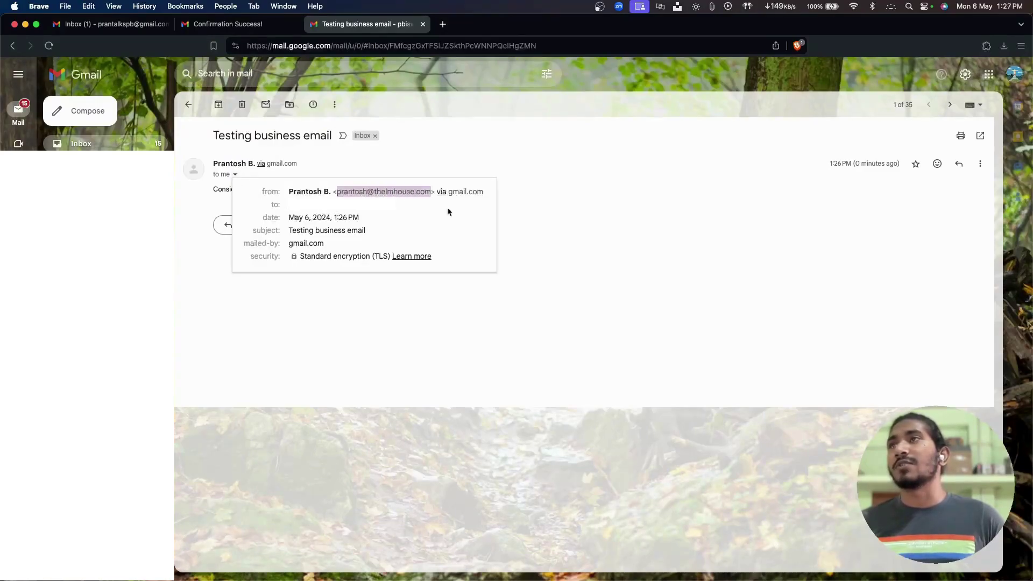